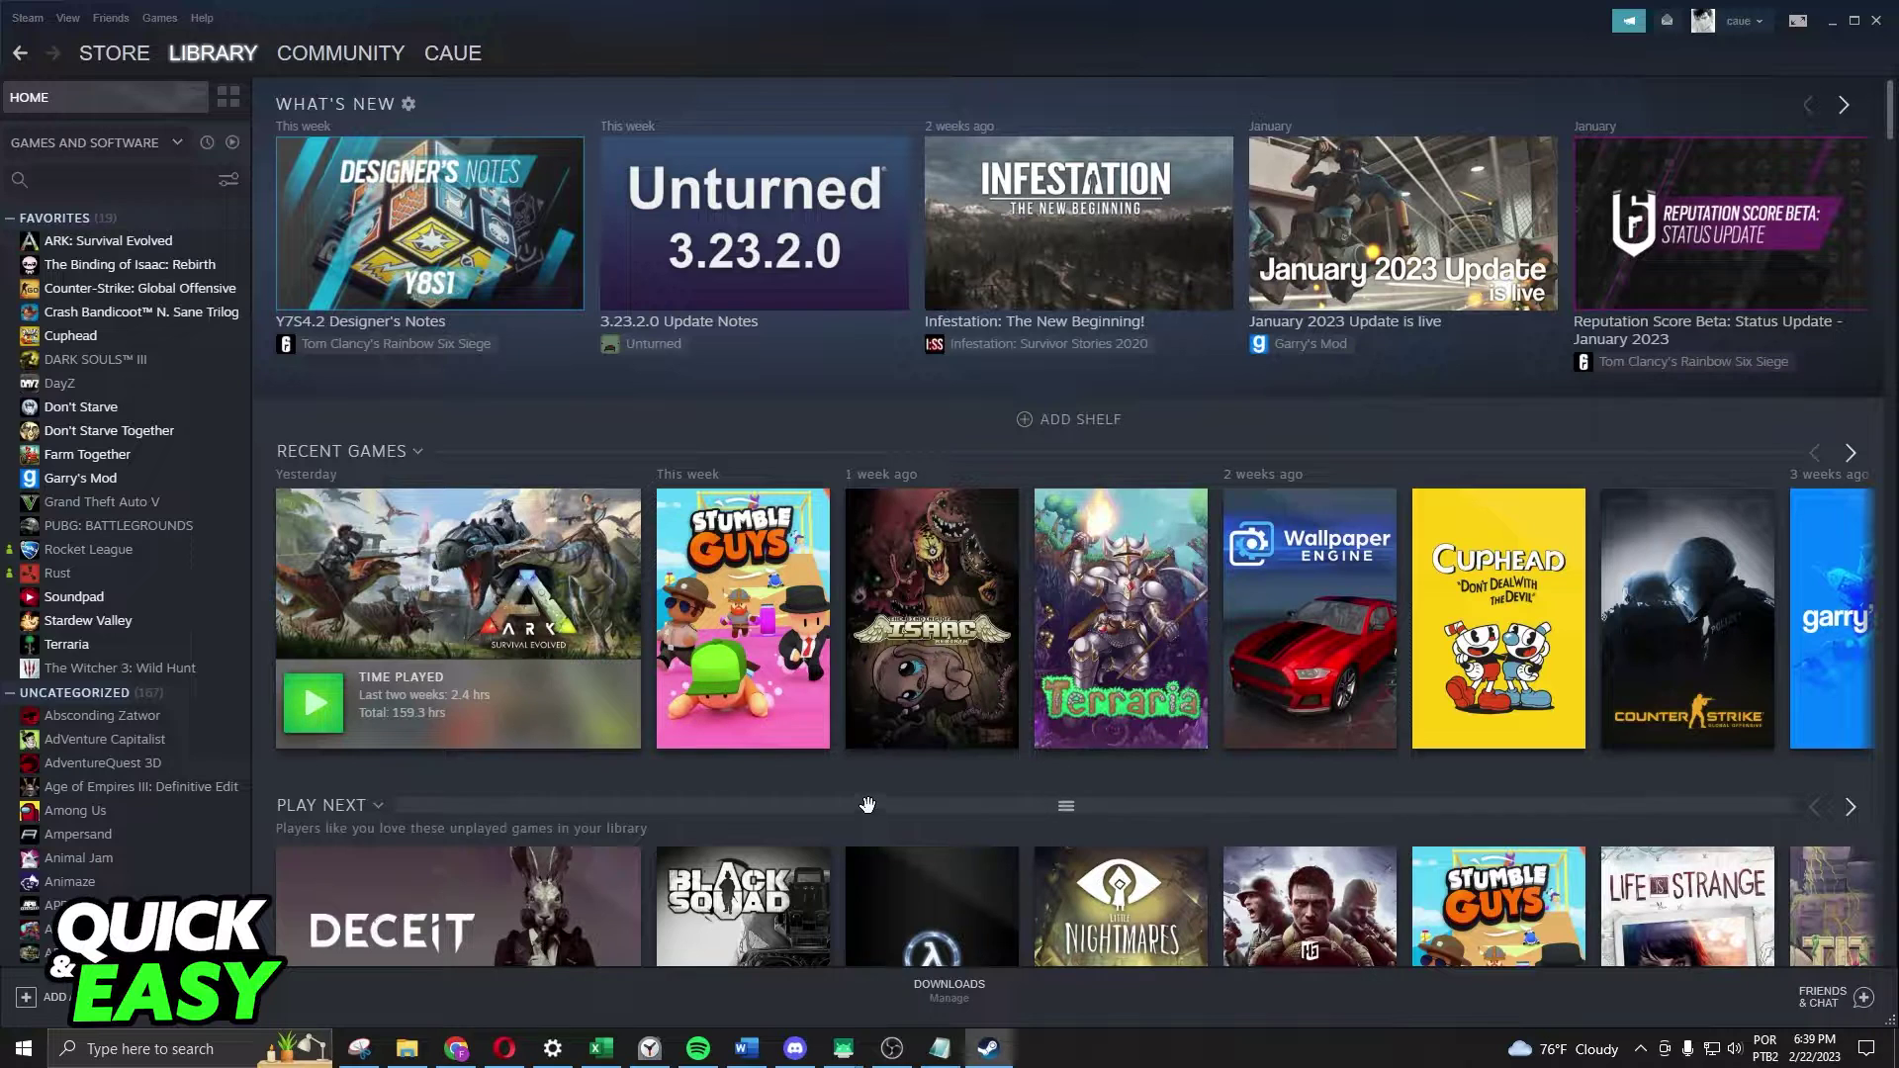
# Reach the Manage Steam Guard account security page from Settings, then return to the Steam menu.
pyautogui.click(27, 18)
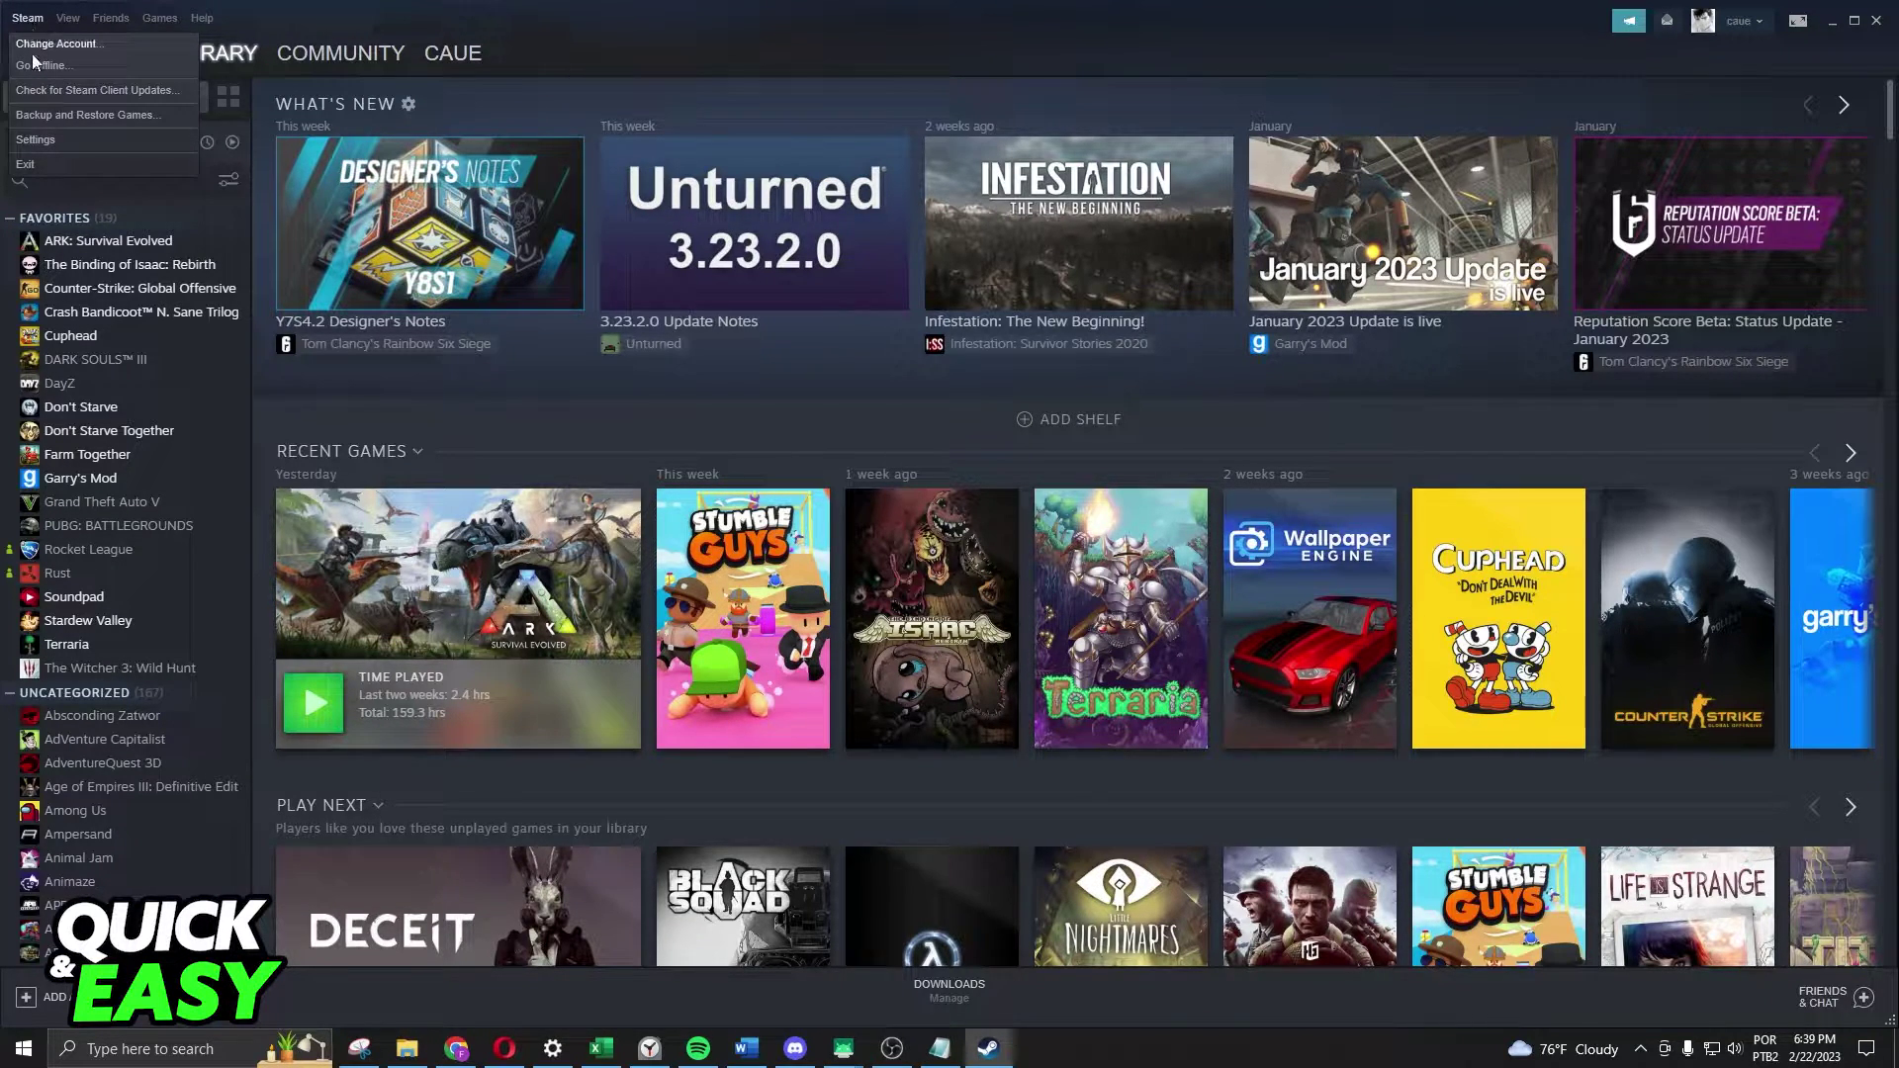
pyautogui.click(38, 142)
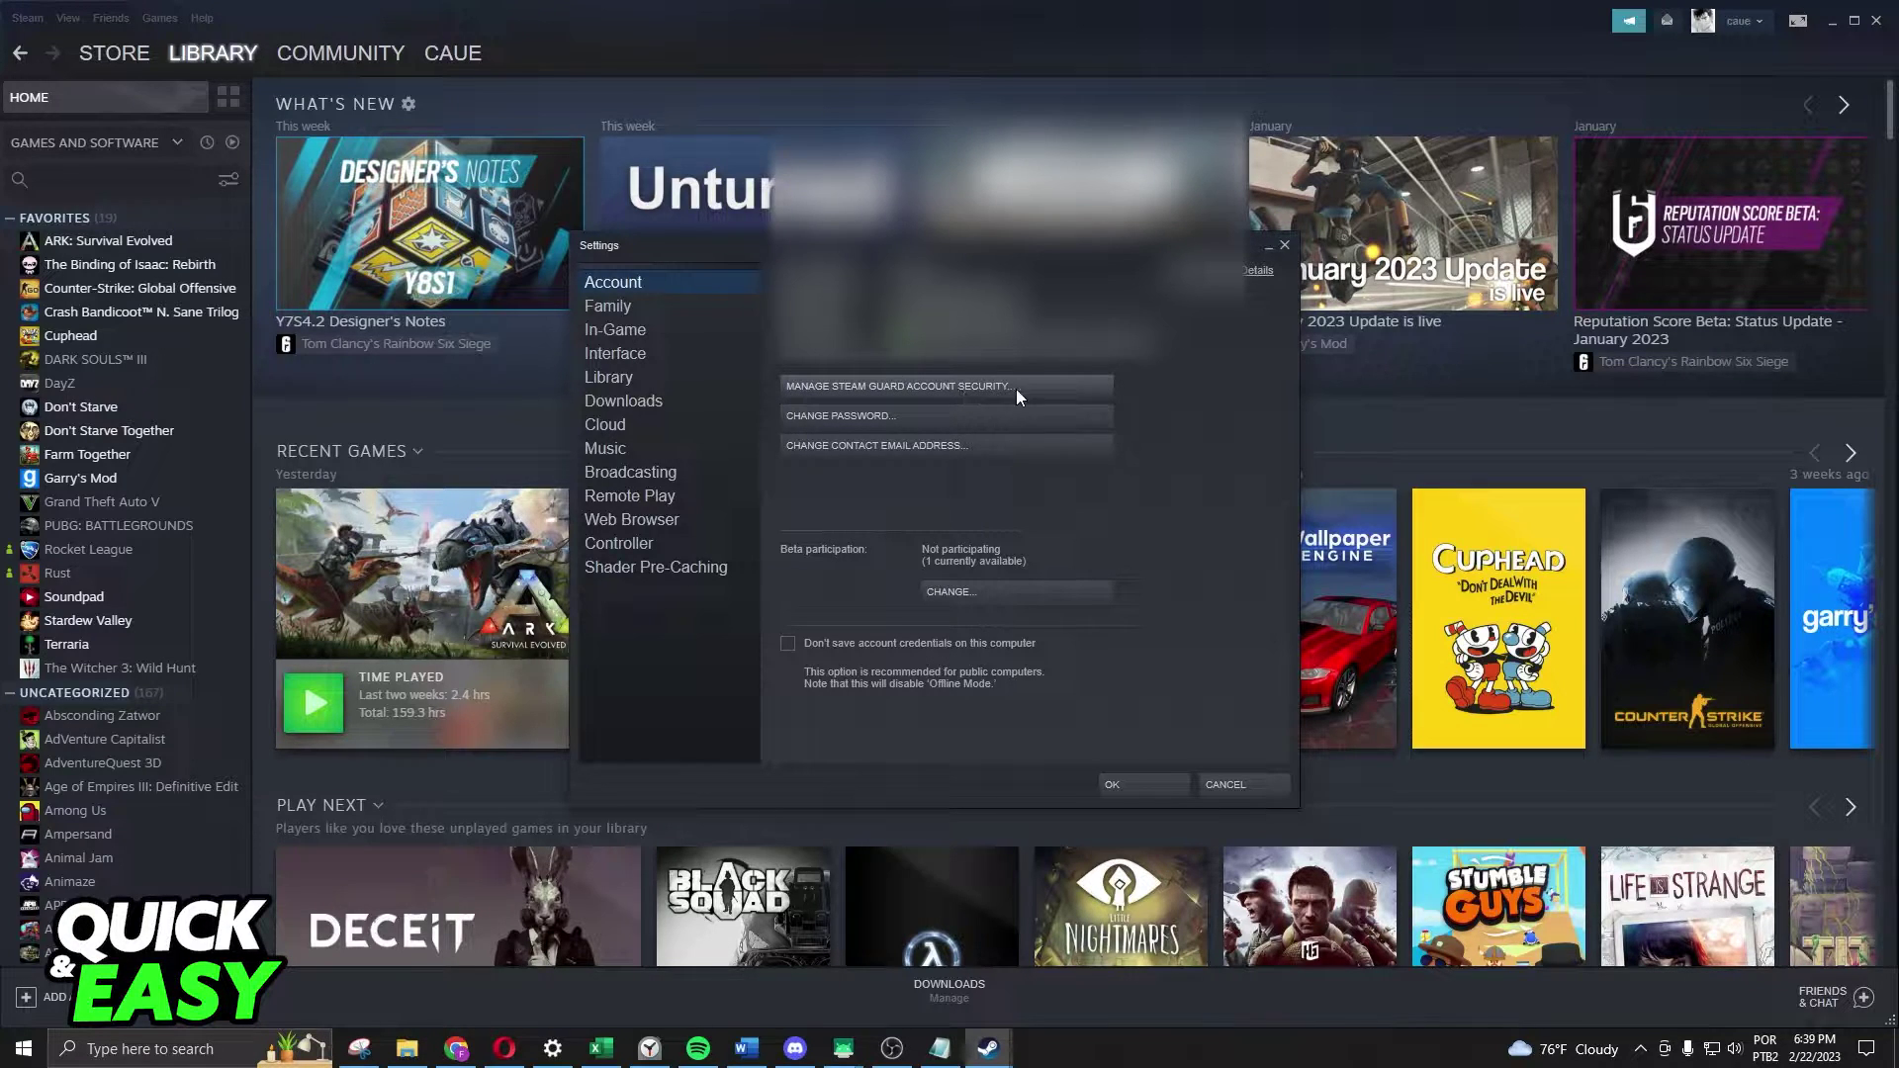
pyautogui.click(824, 388)
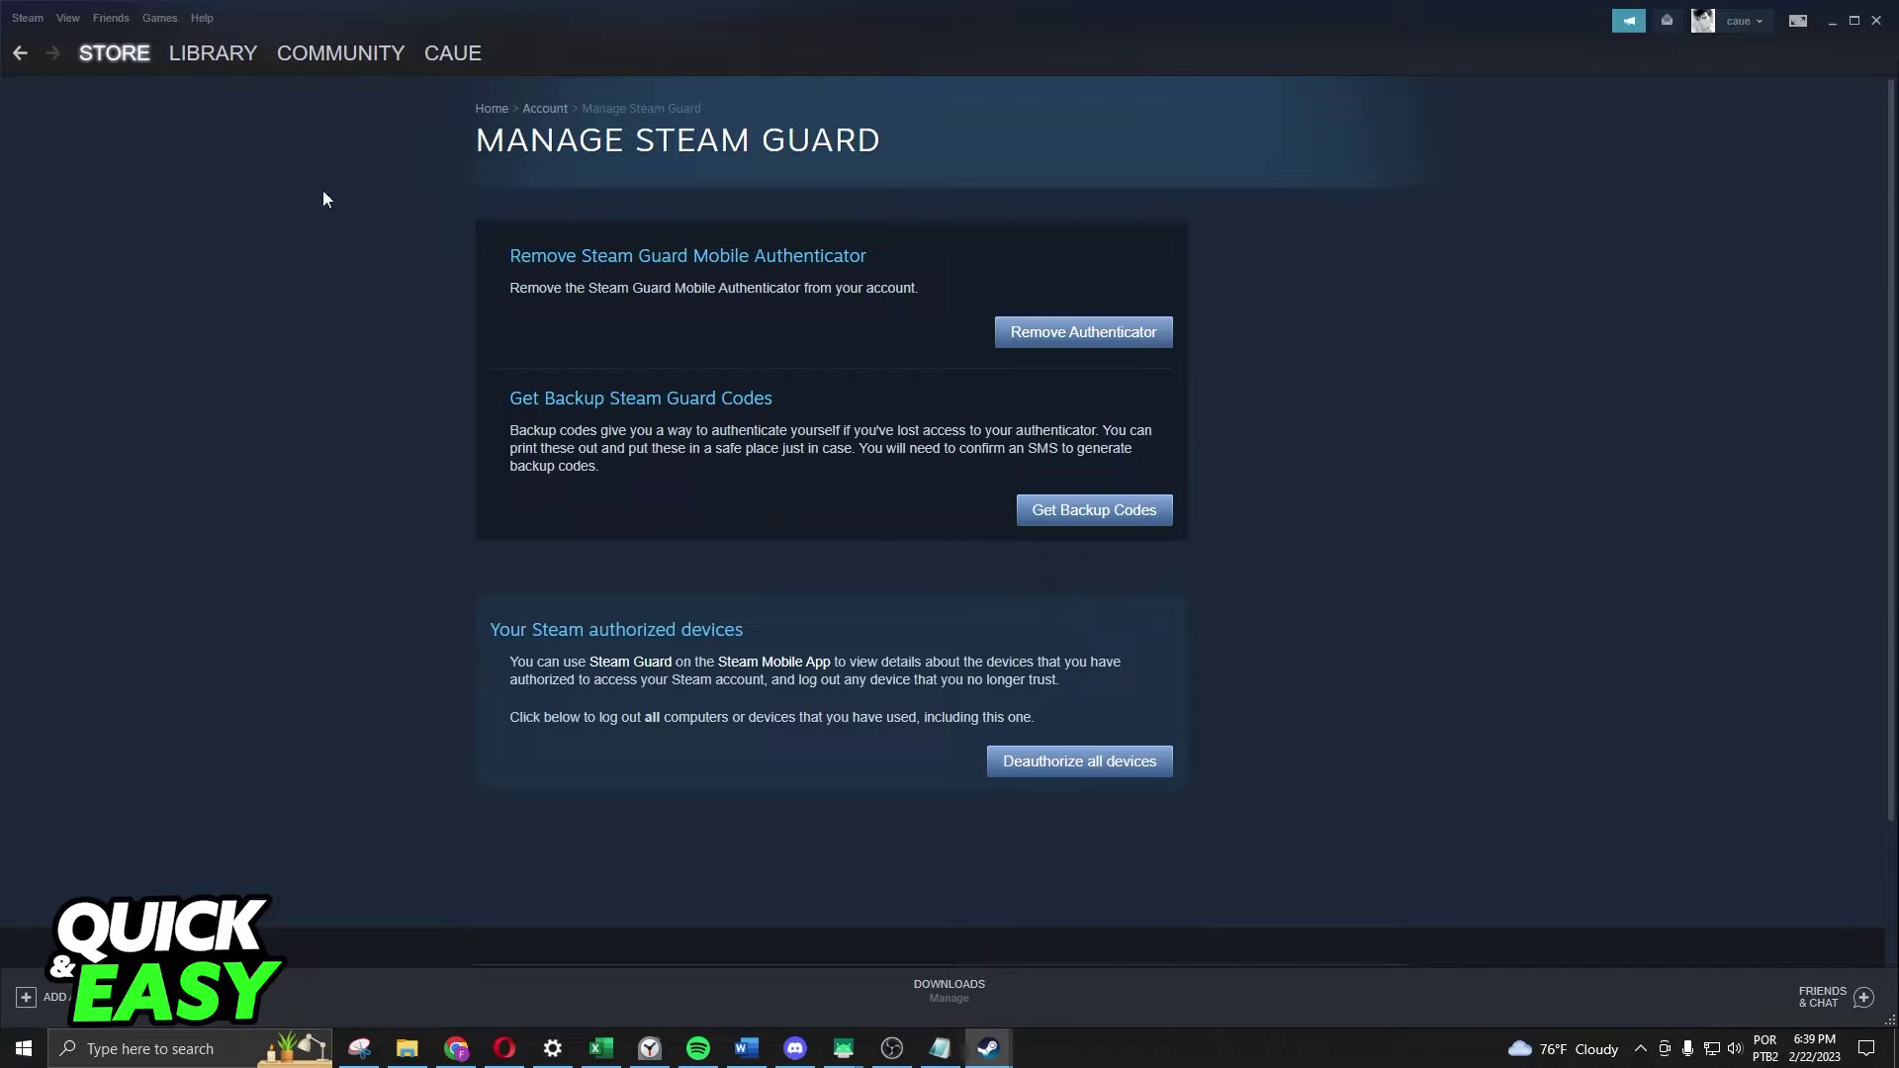
pyautogui.click(27, 18)
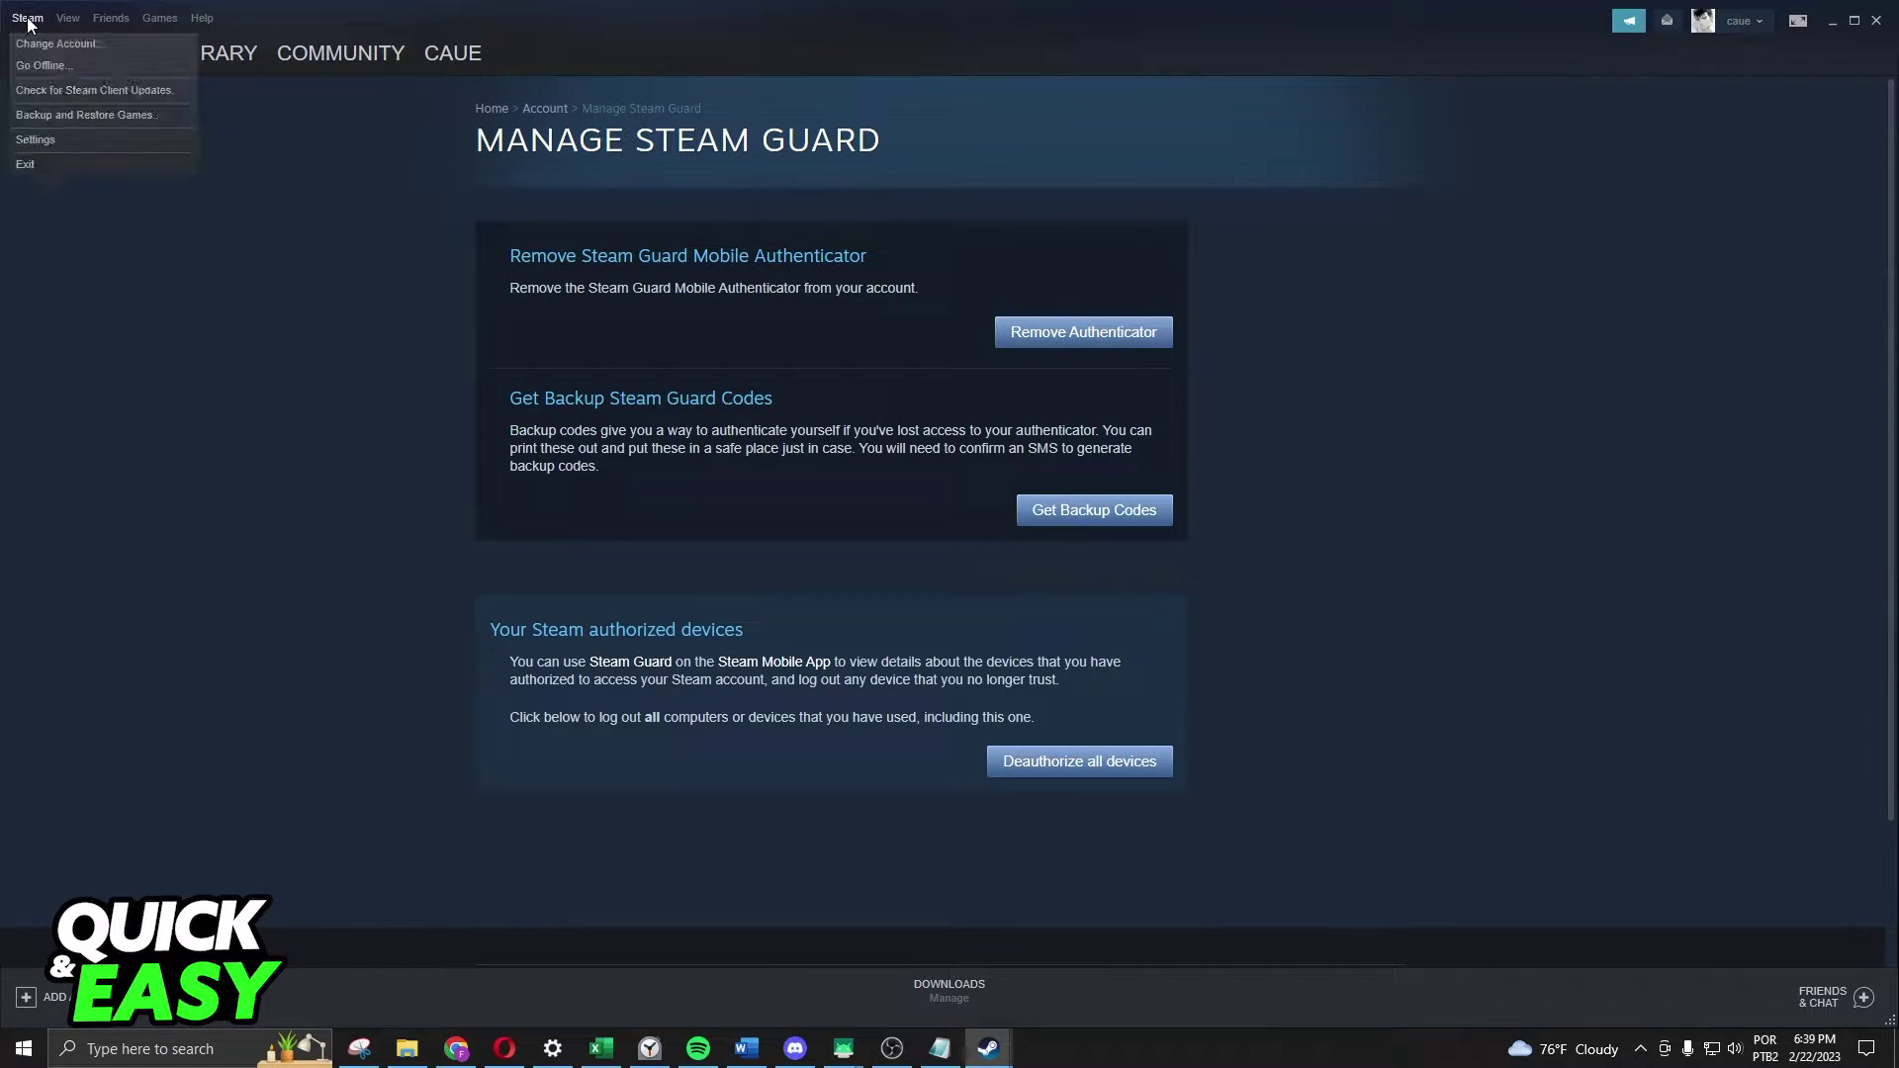
# Show the Family settings page with Library Sharing authorized on this computer.
pyautogui.click(34, 138)
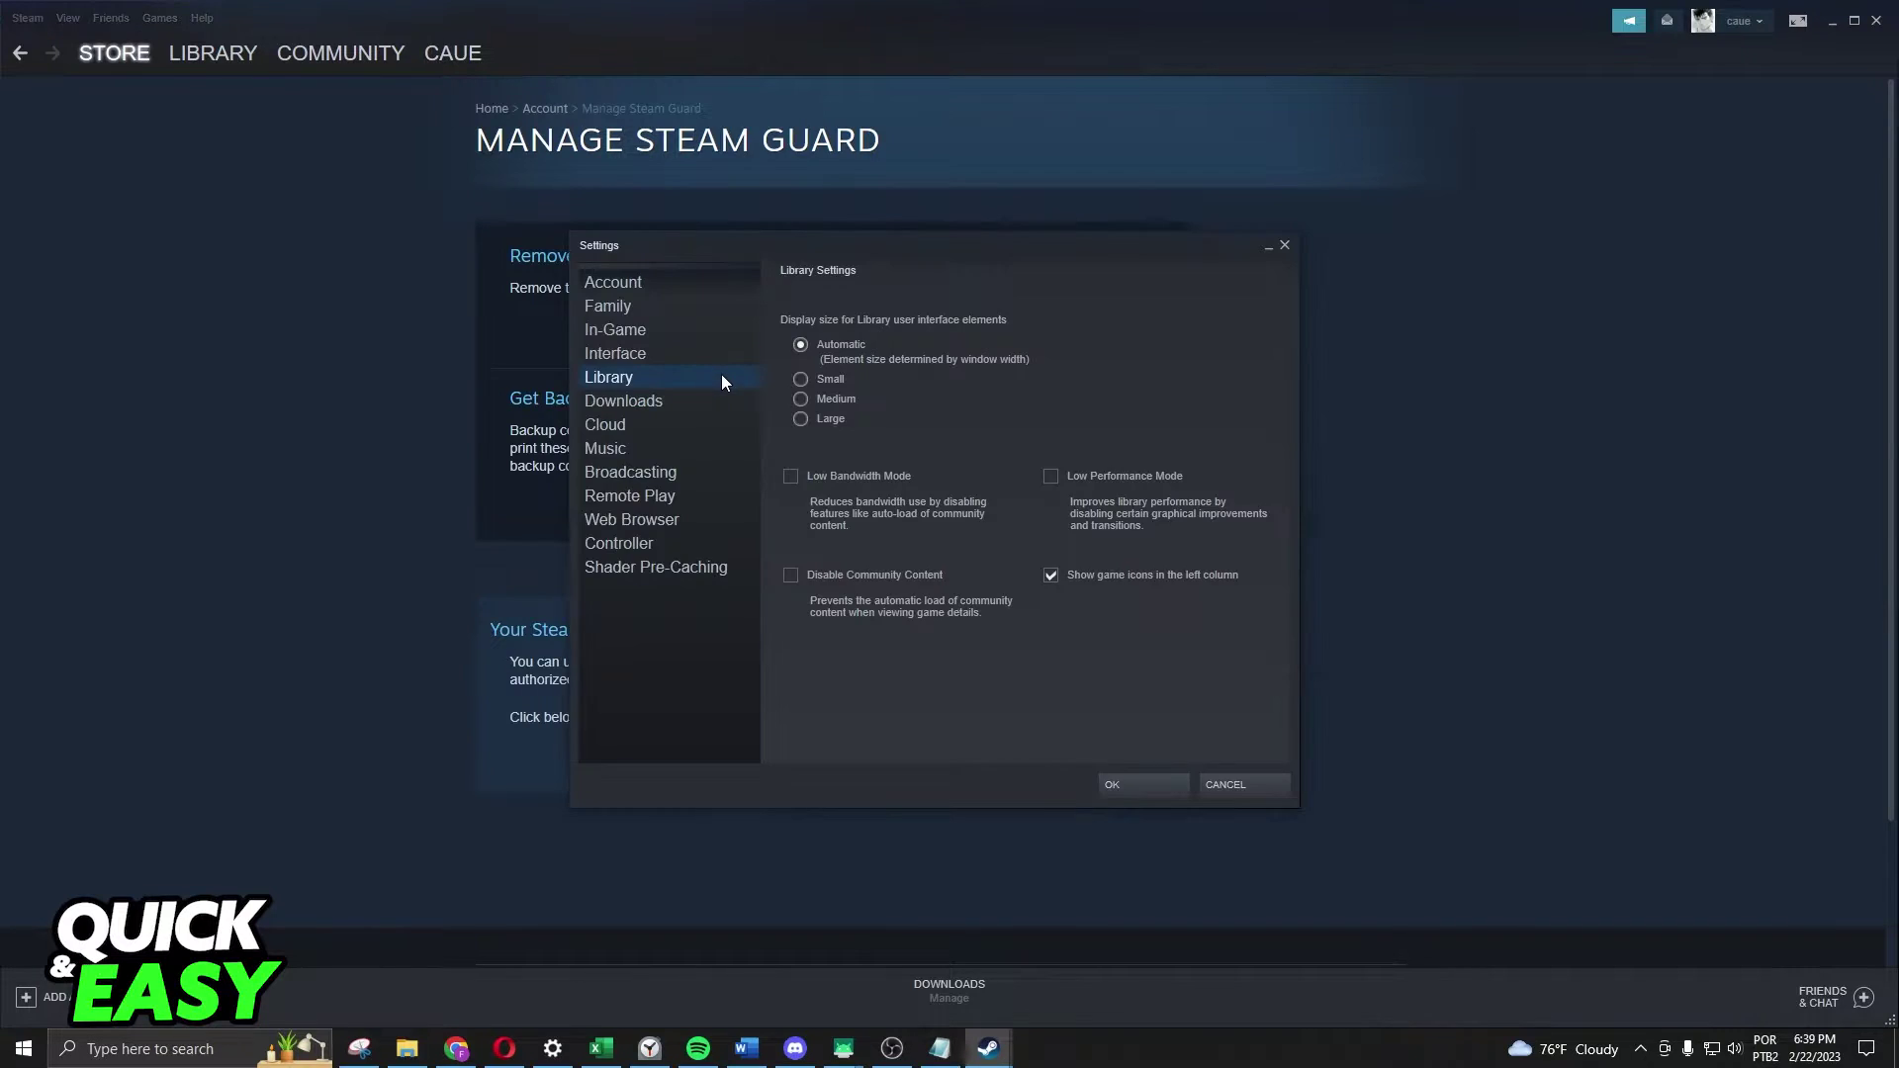
pyautogui.click(604, 308)
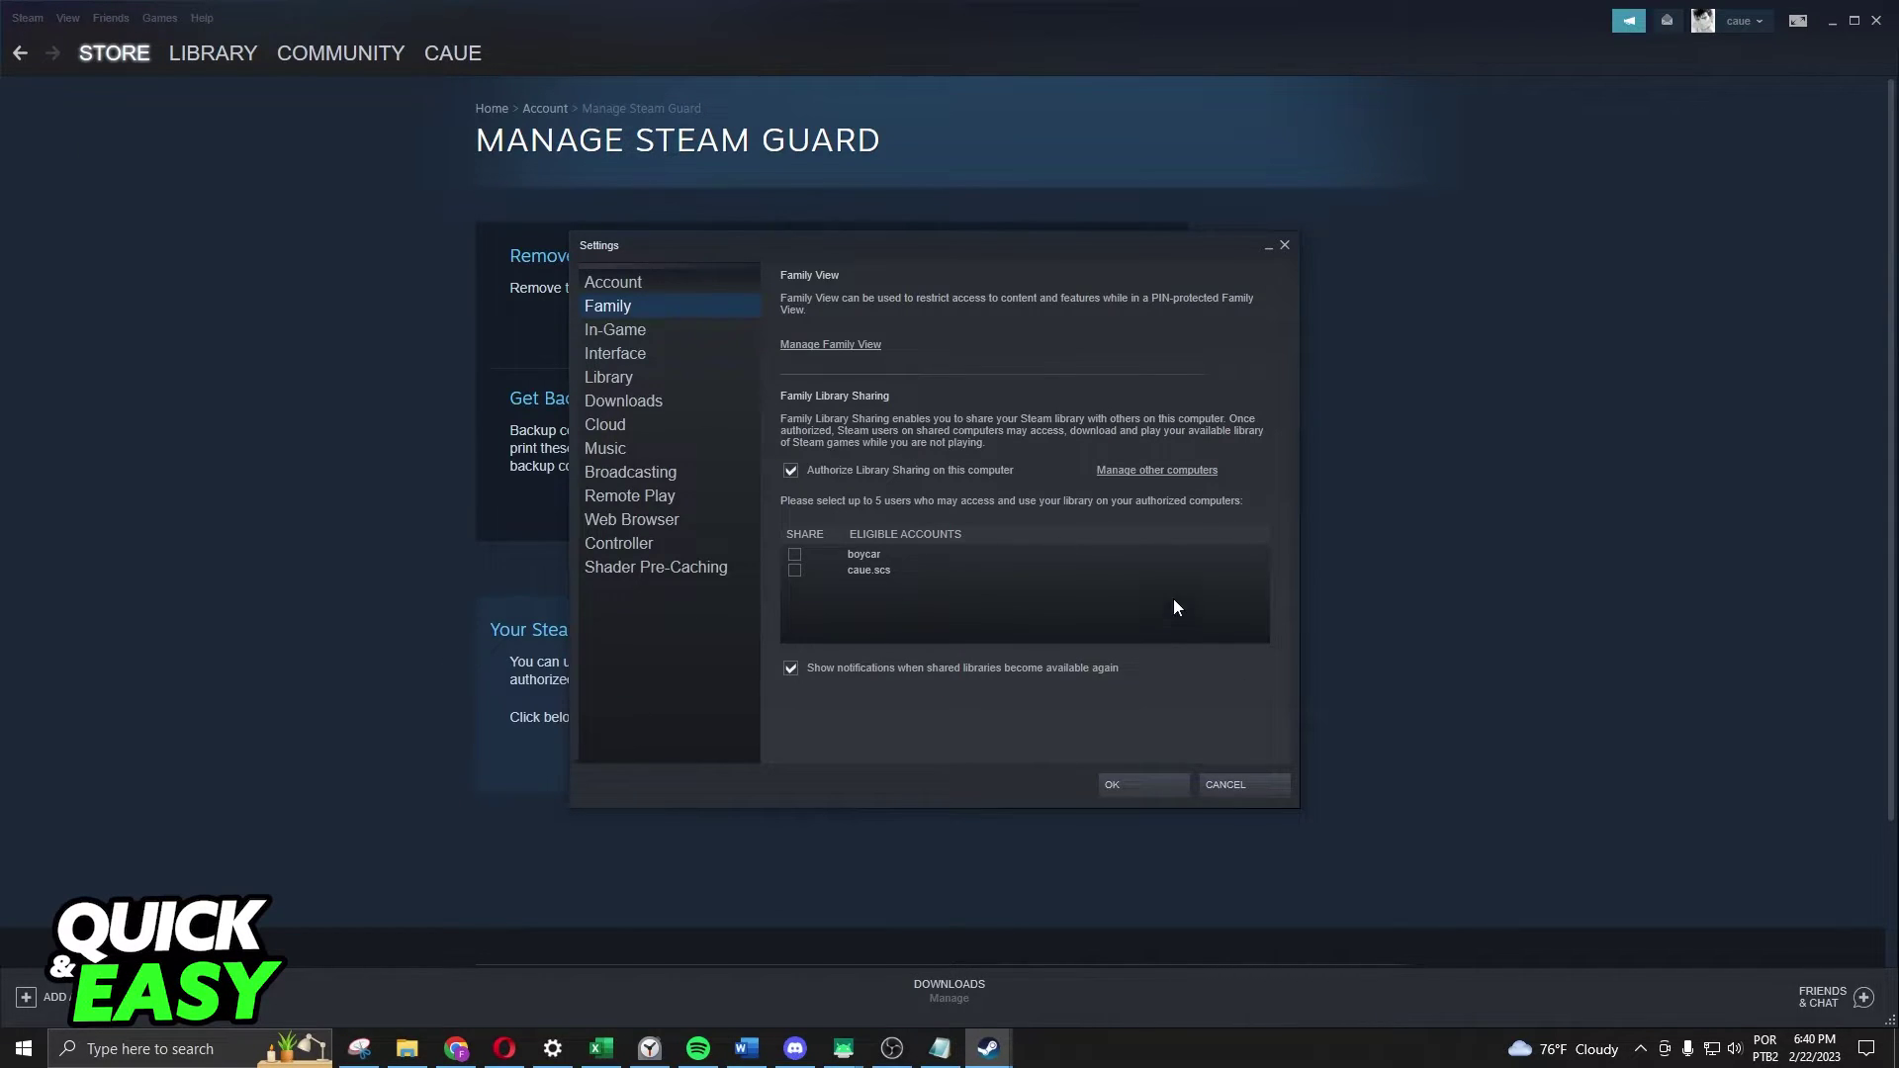
# Close the Settings window, leaving the Manage Steam Guard page visible.
pyautogui.click(1226, 791)
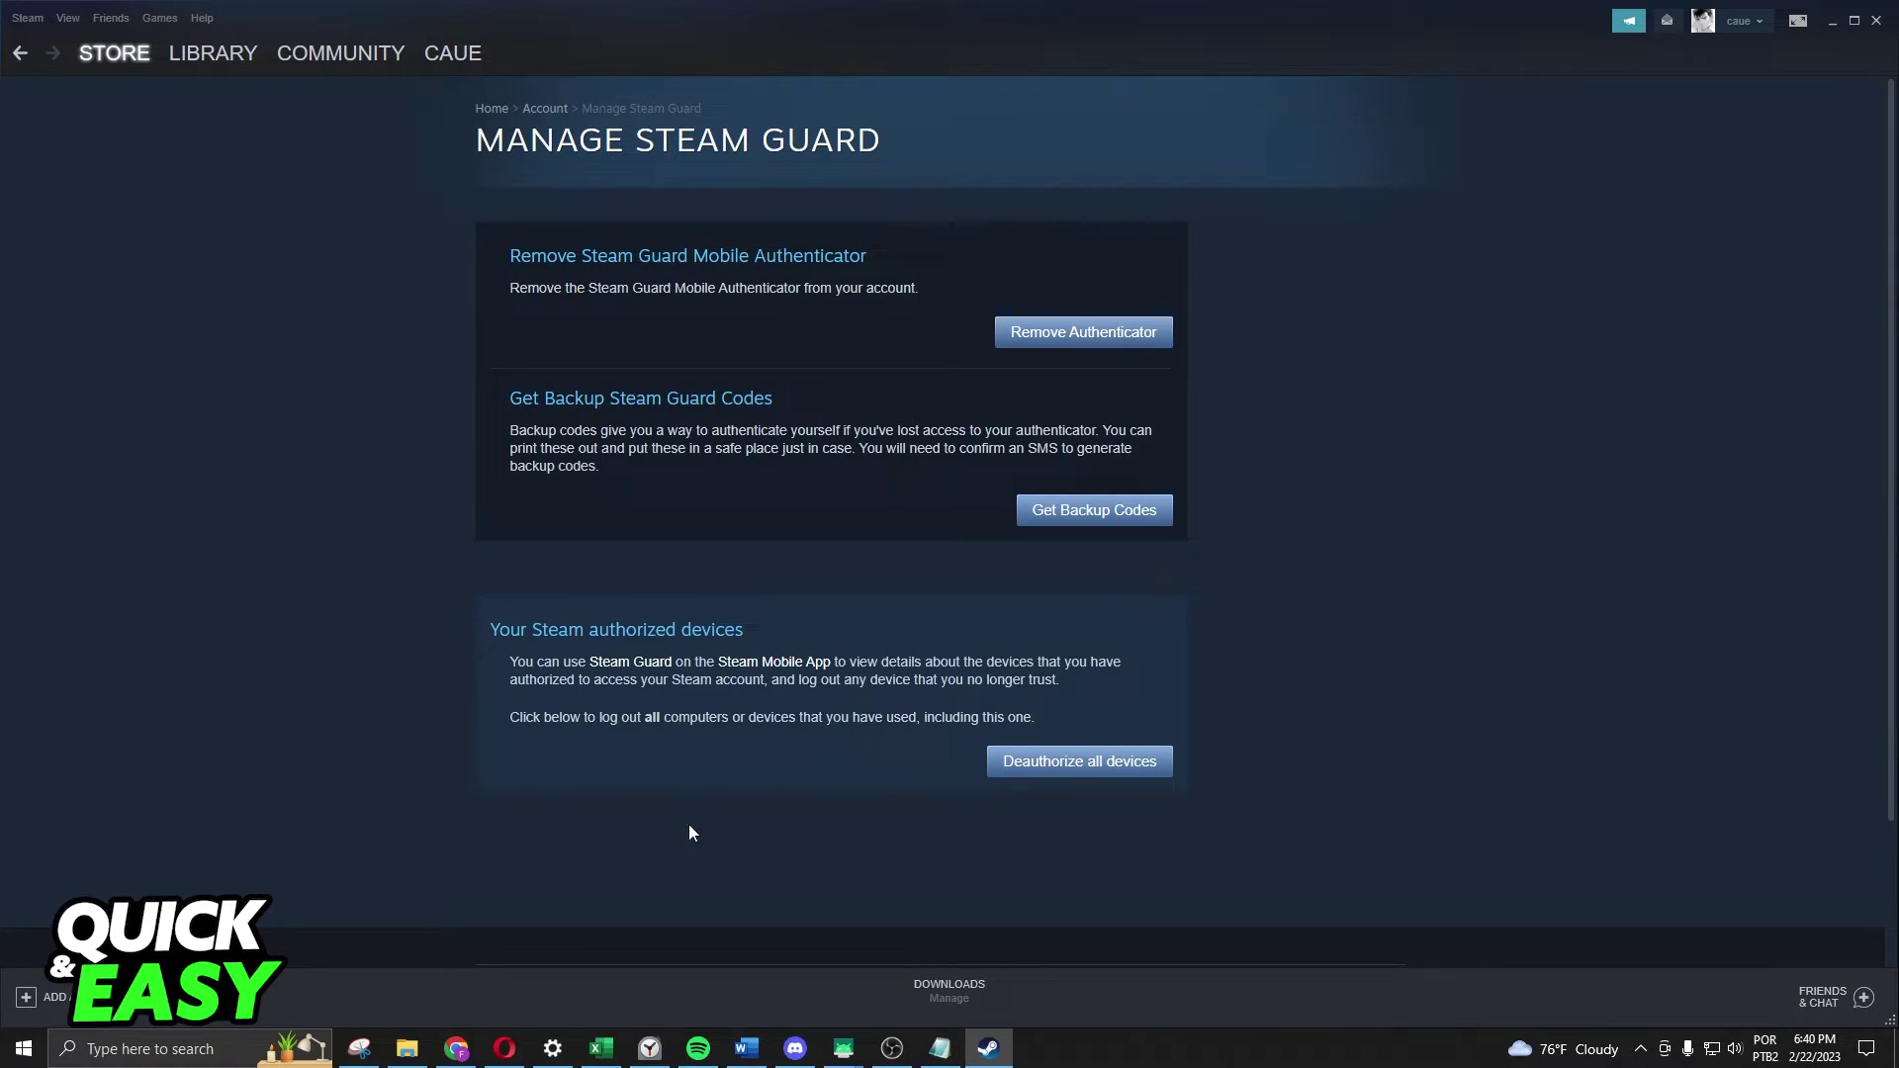
# Reopen Settings on Family and untick the Share checkbox for the first eligible account.
pyautogui.click(30, 15)
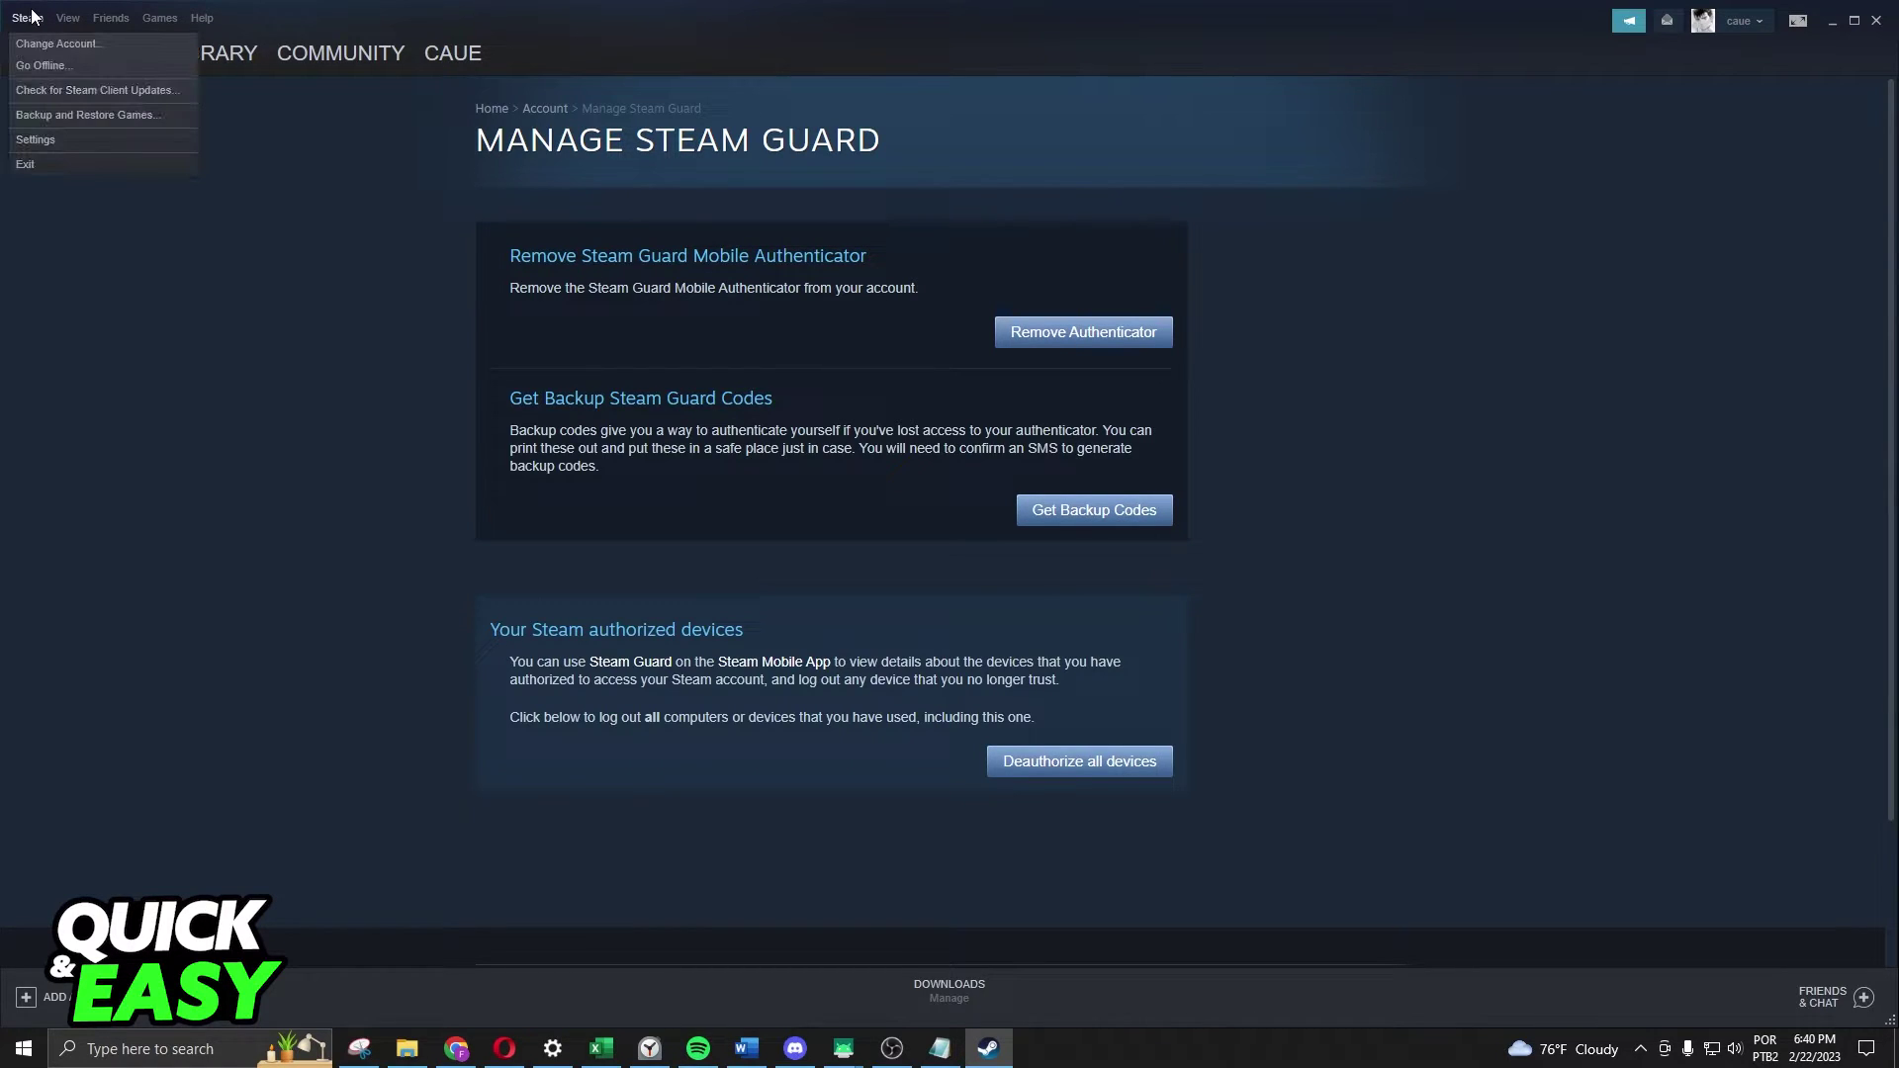
pyautogui.click(36, 138)
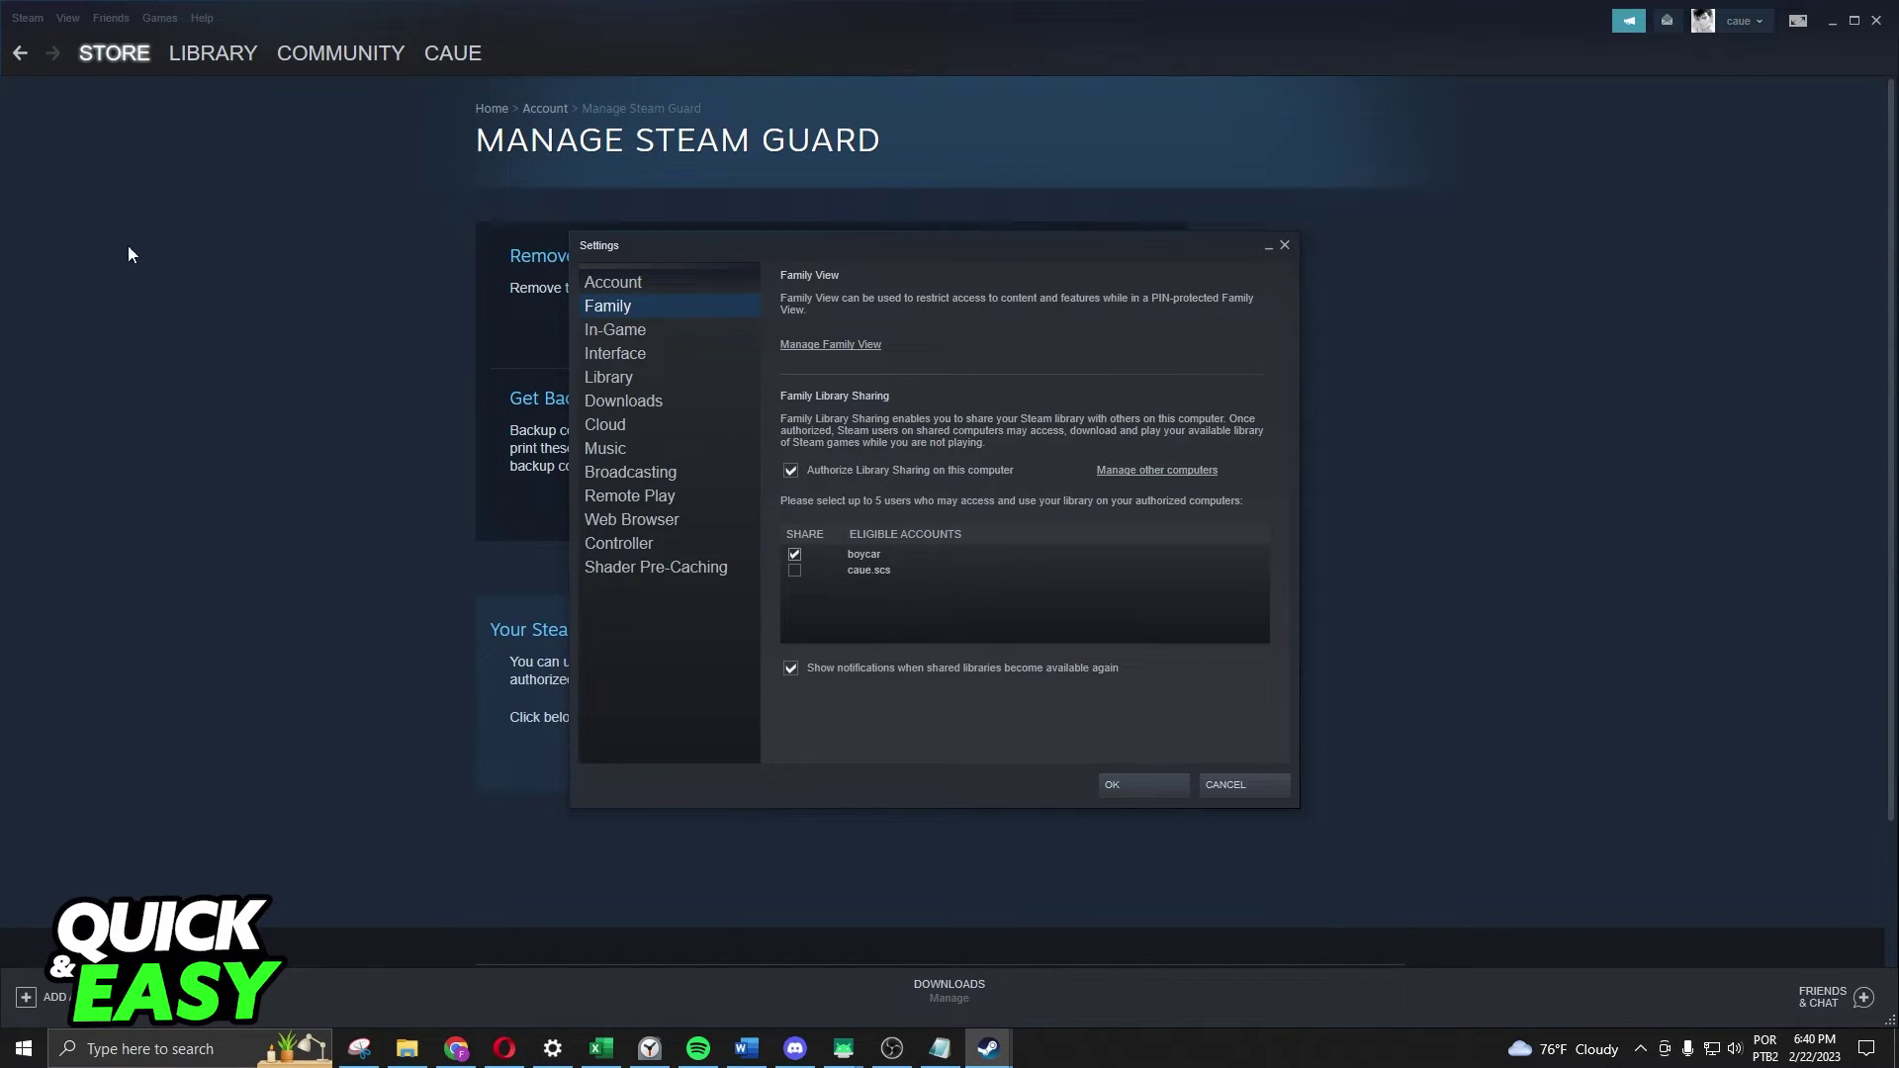
pyautogui.click(794, 553)
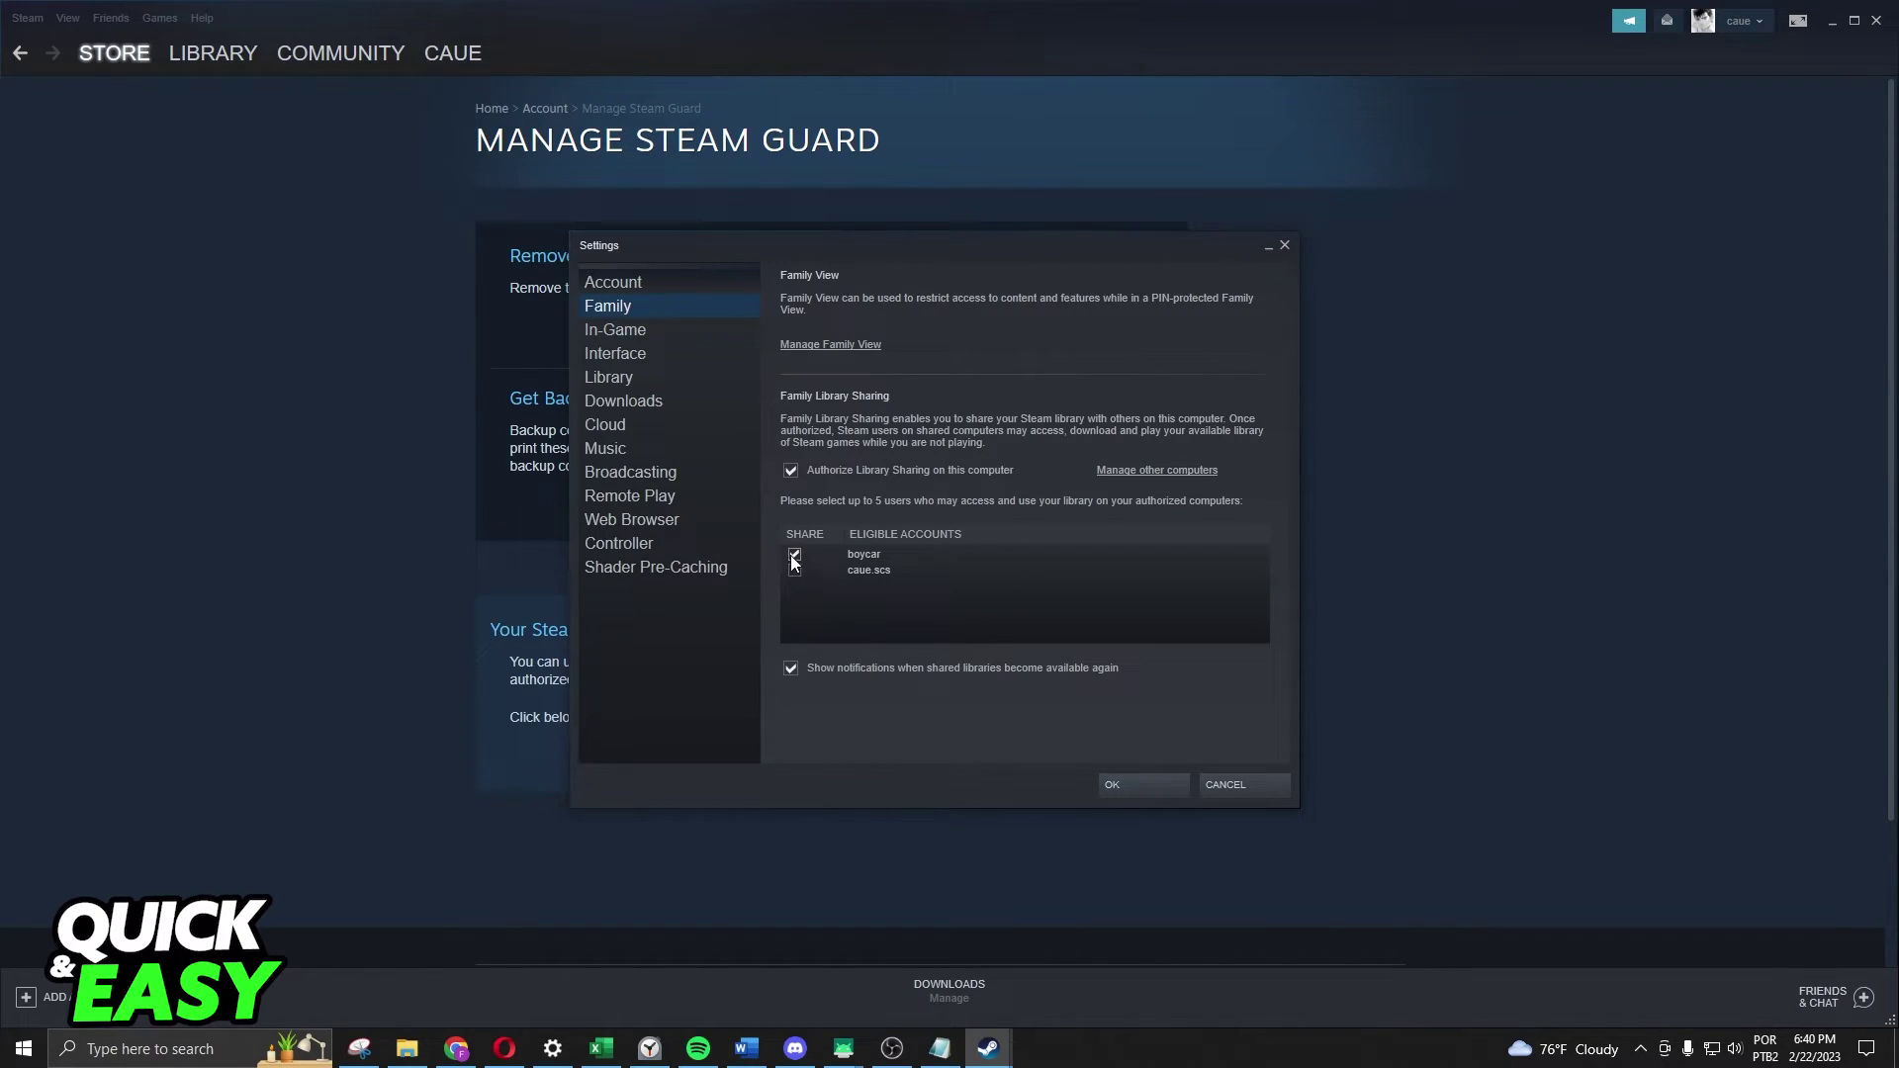
# Close the Settings window with no account shared.
pyautogui.click(1285, 246)
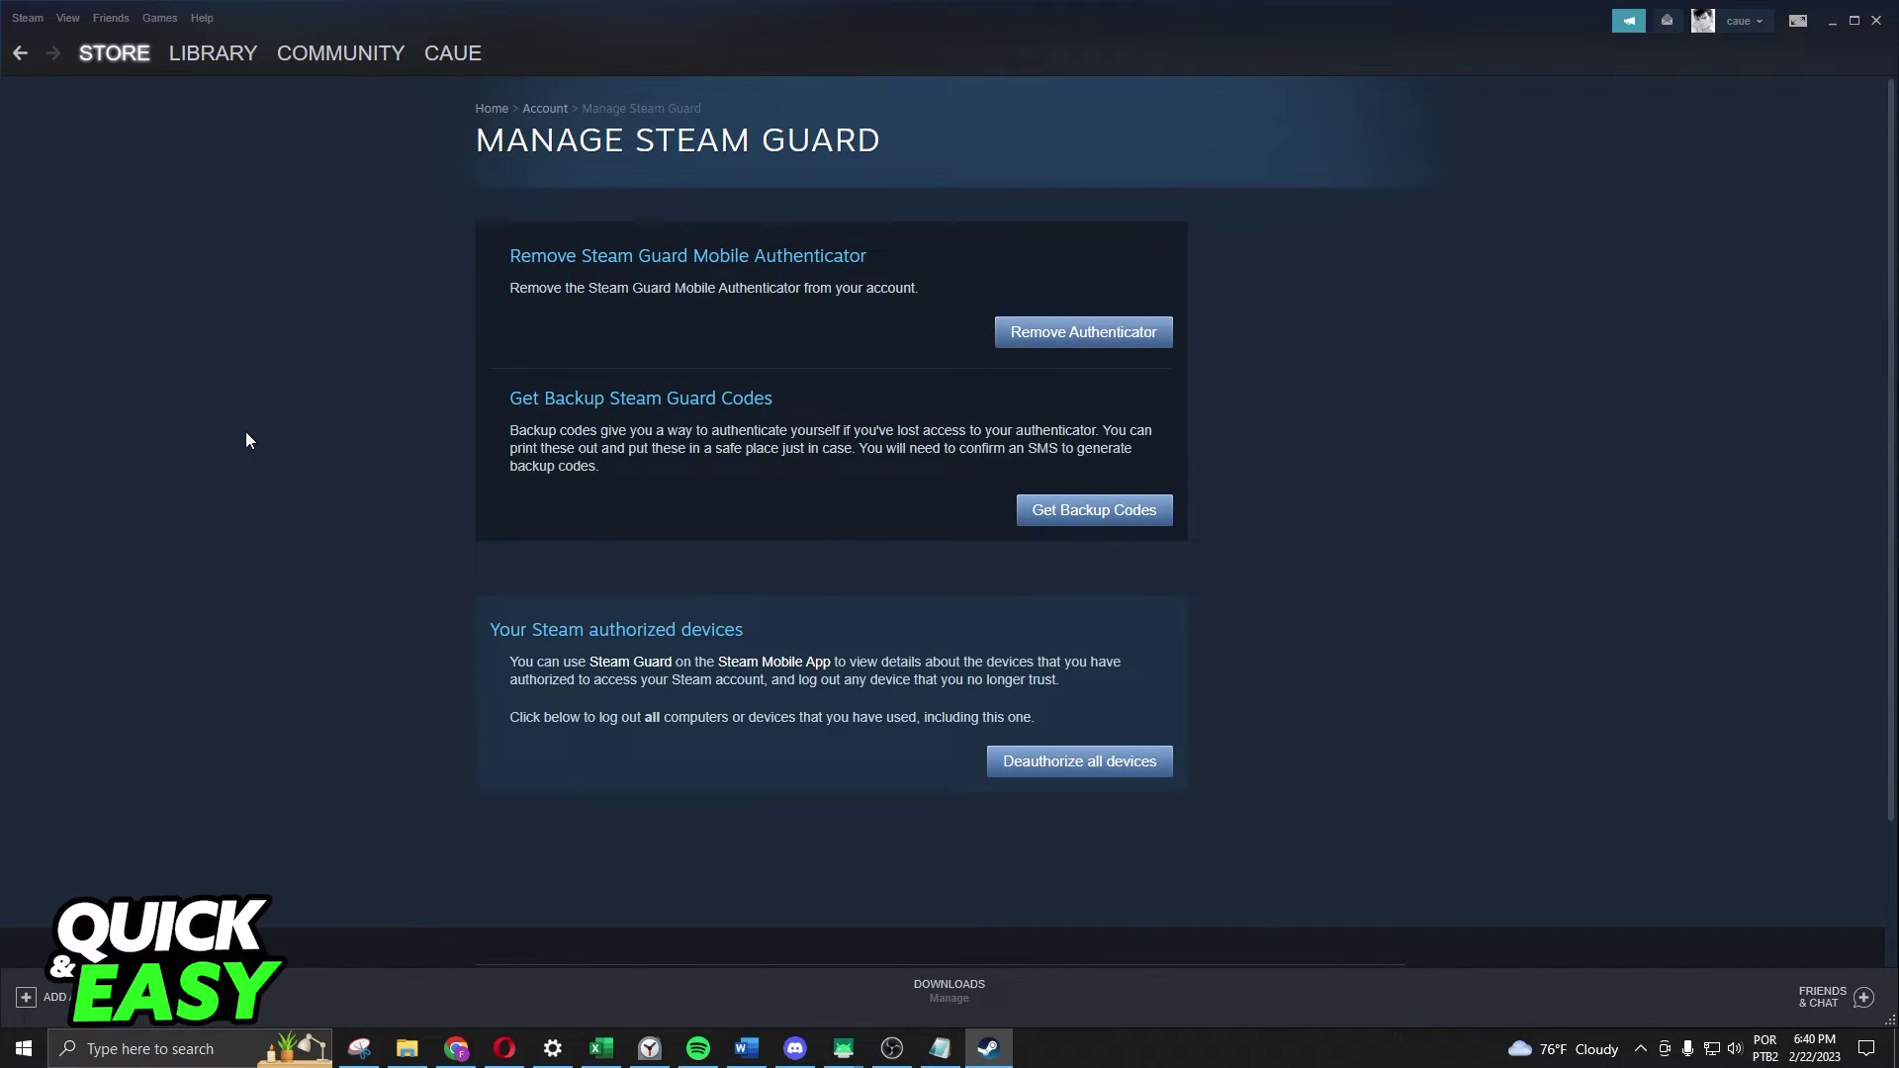